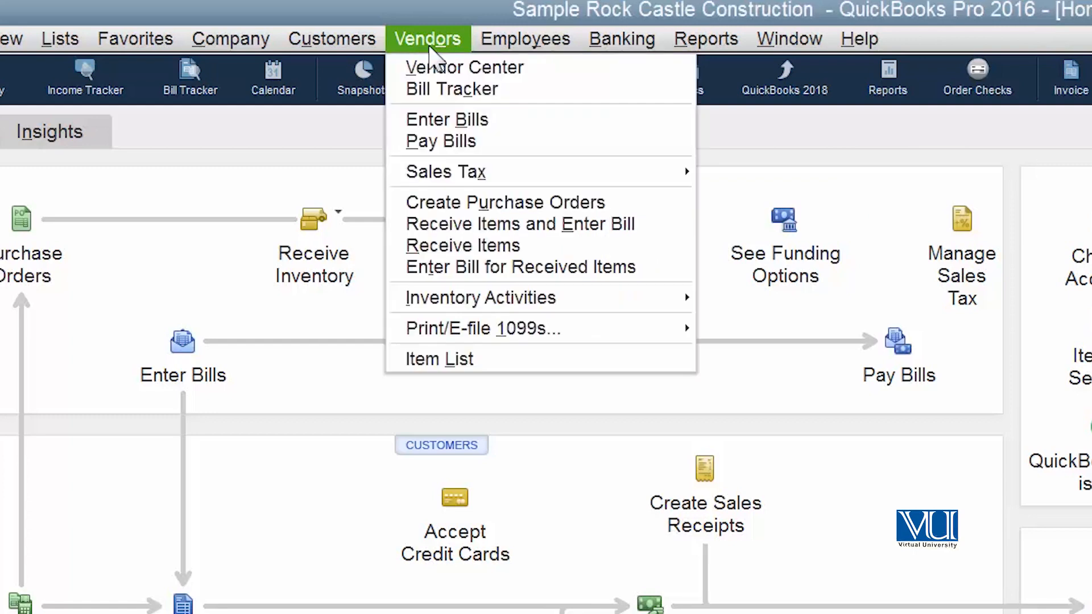
Open the Vendor Center and browse the information of several vendors in the vendor list
{"action": "left_click", "coordinate": [444, 68]}
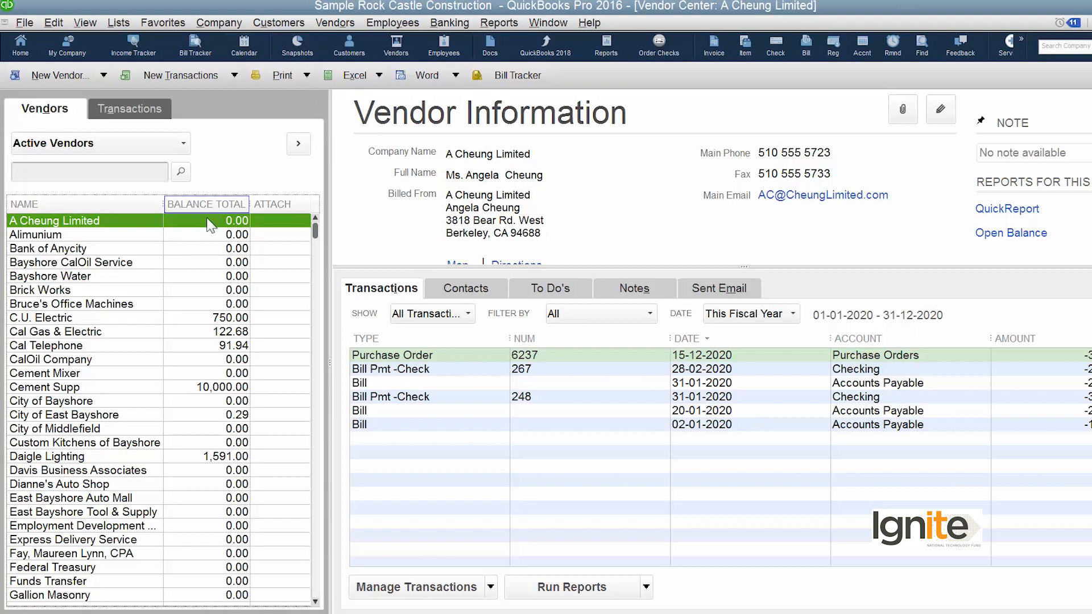
{"action": "left_click", "coordinate": [84, 305]}
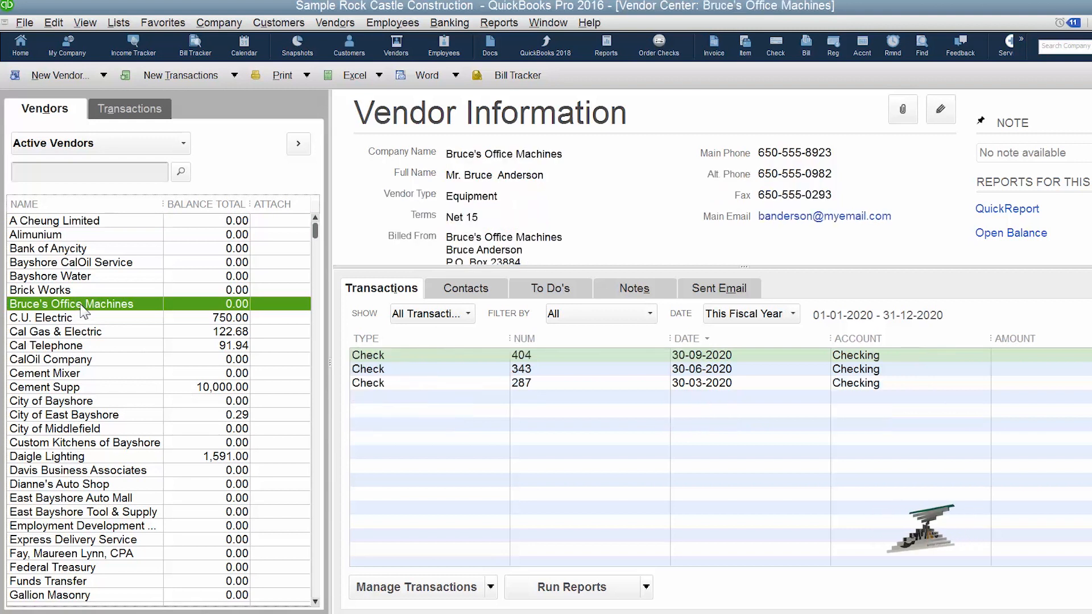
{"action": "left_click", "coordinate": [93, 335]}
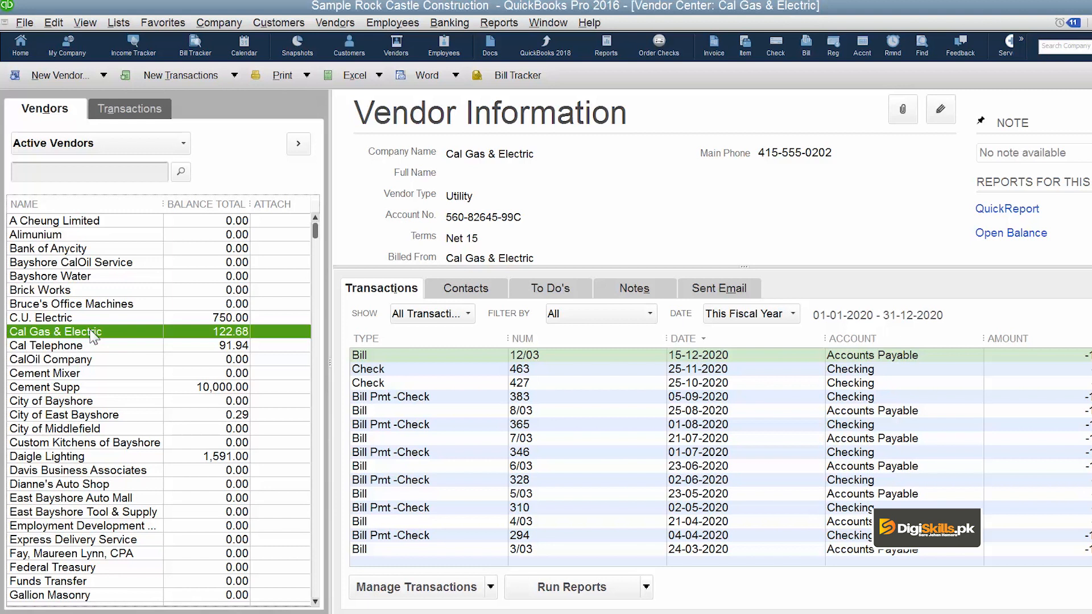
{"action": "left_click", "coordinate": [134, 278]}
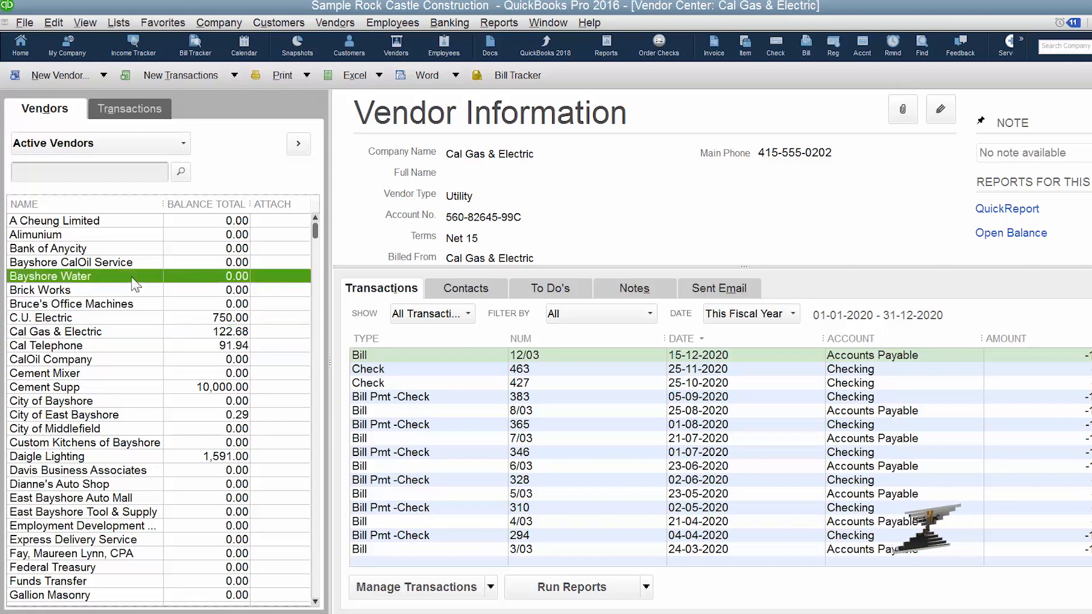
{"action": "left_click", "coordinate": [90, 319]}
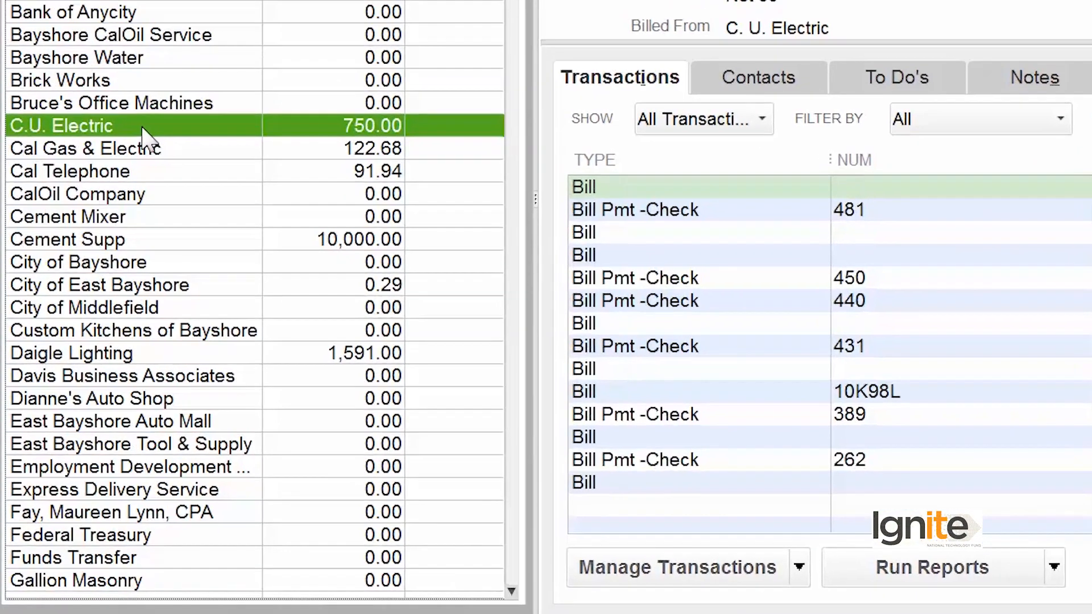
Add the Account No. column to the vendor list through Customize Columns
{"action": "right_click", "coordinate": [91, 321]}
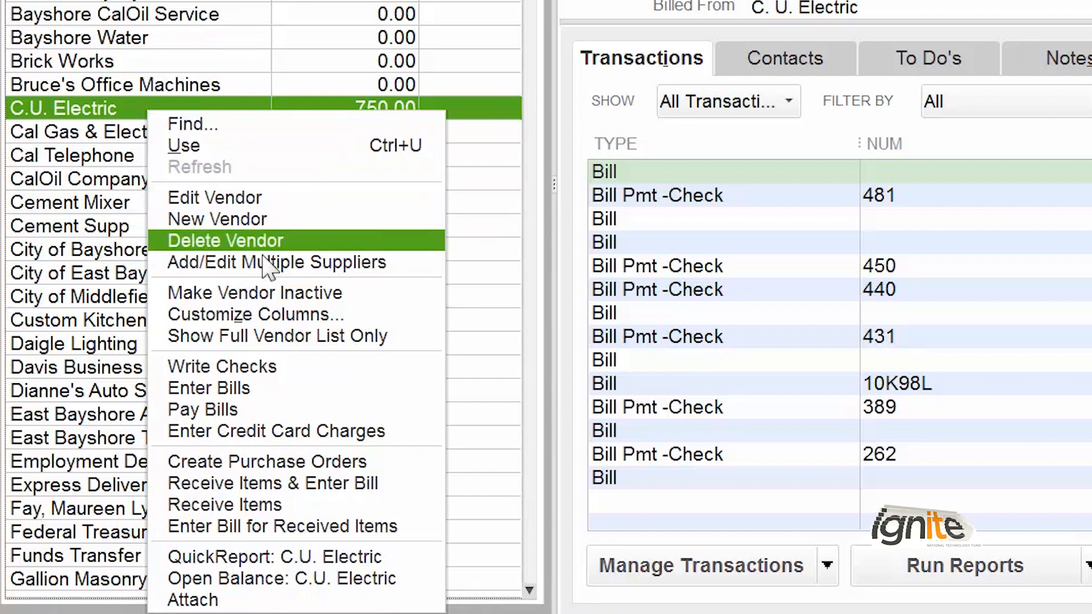
{"action": "left_click", "coordinate": [301, 318]}
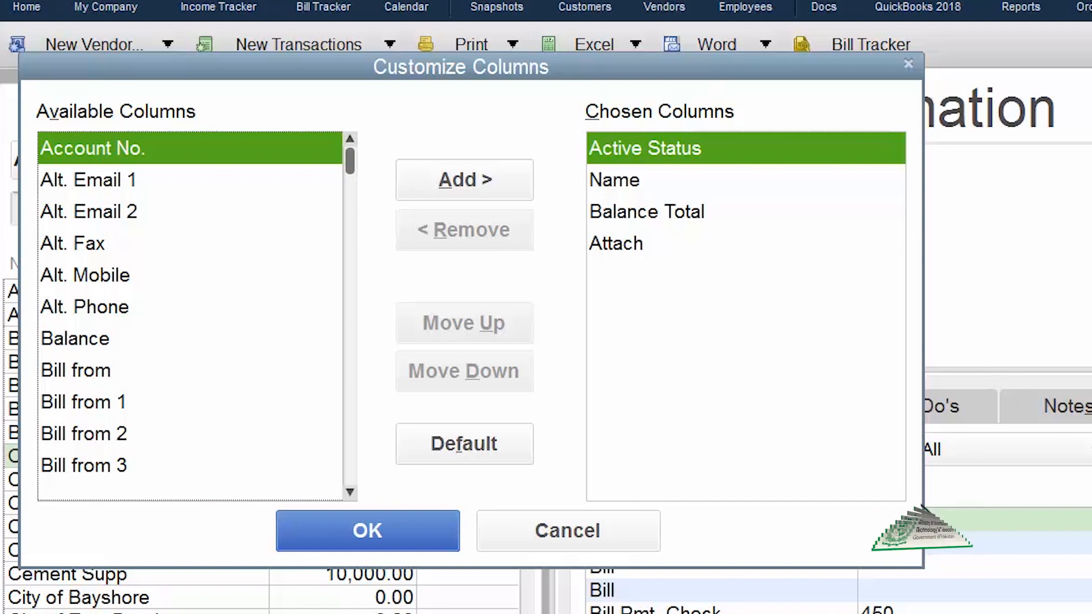
{"action": "left_click", "coordinate": [349, 492]}
{"action": "left_click", "coordinate": [349, 491]}
{"action": "left_click", "coordinate": [349, 492]}
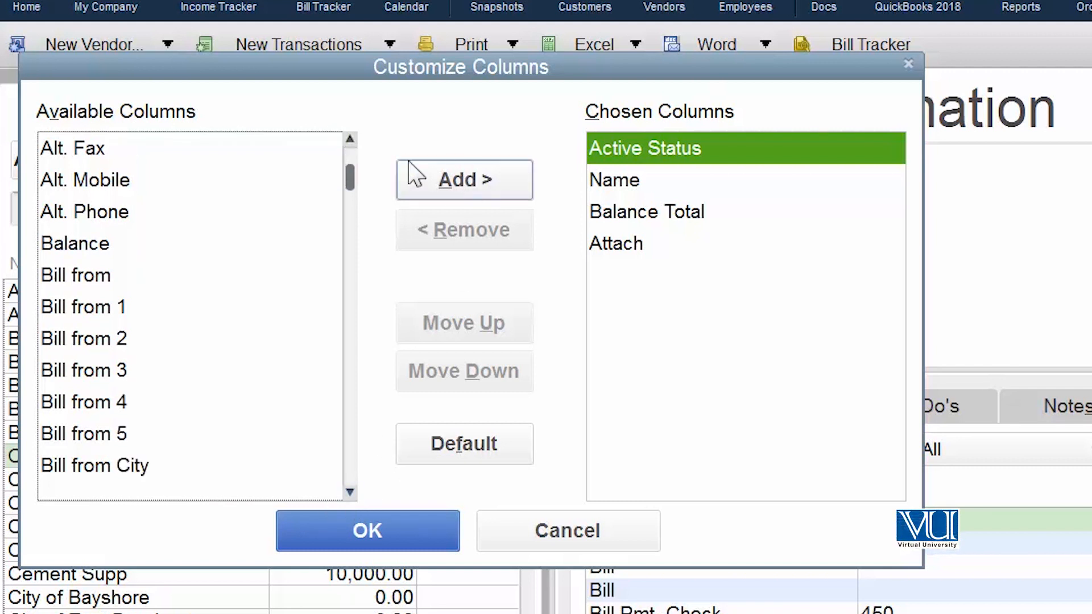
{"action": "scroll", "coordinate": [267, 147], "scroll_direction": "up", "scroll_amount": 1}
{"action": "left_click", "coordinate": [265, 147]}
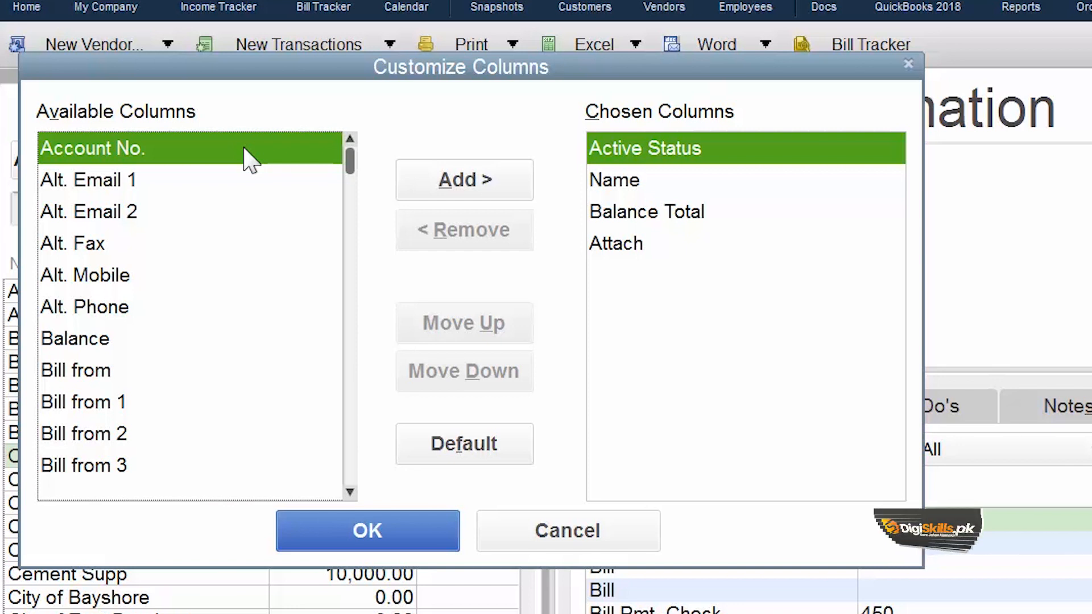
{"action": "left_click", "coordinate": [437, 190]}
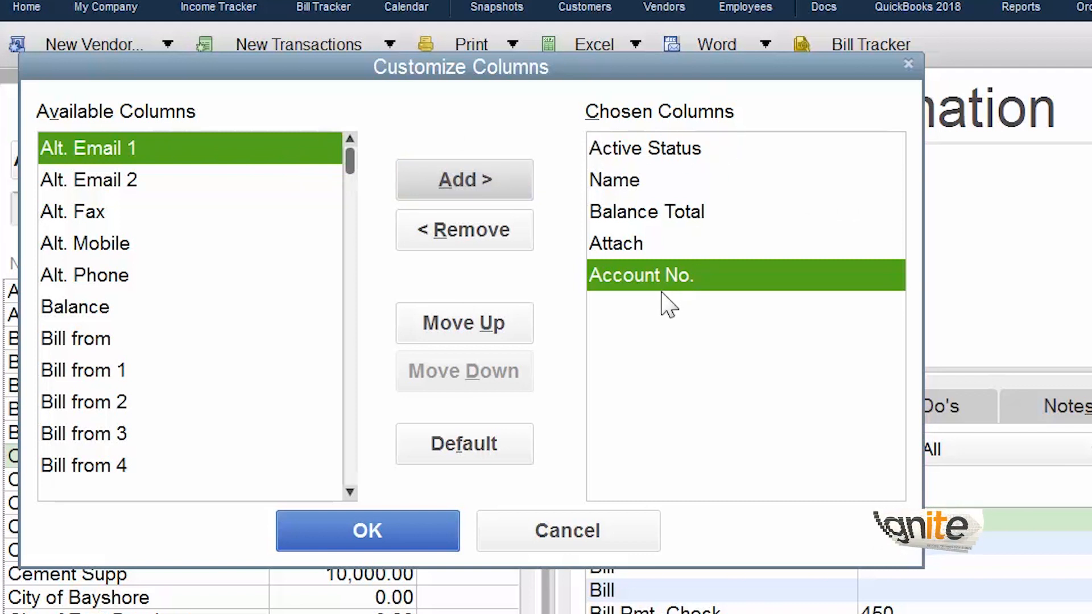
{"action": "left_click", "coordinate": [422, 527]}
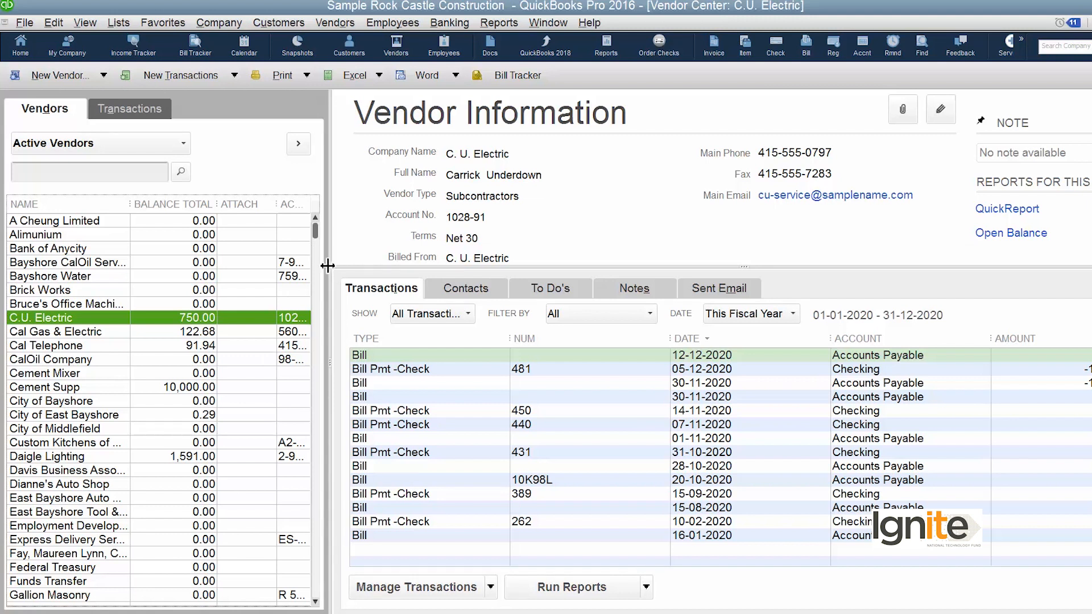
Widen the vendor list pane and adjust the Name and Balance Total column widths in the expanded full vendor list
{"action": "left_click_drag", "start_coordinate": [328, 265], "coordinate": [462, 303]}
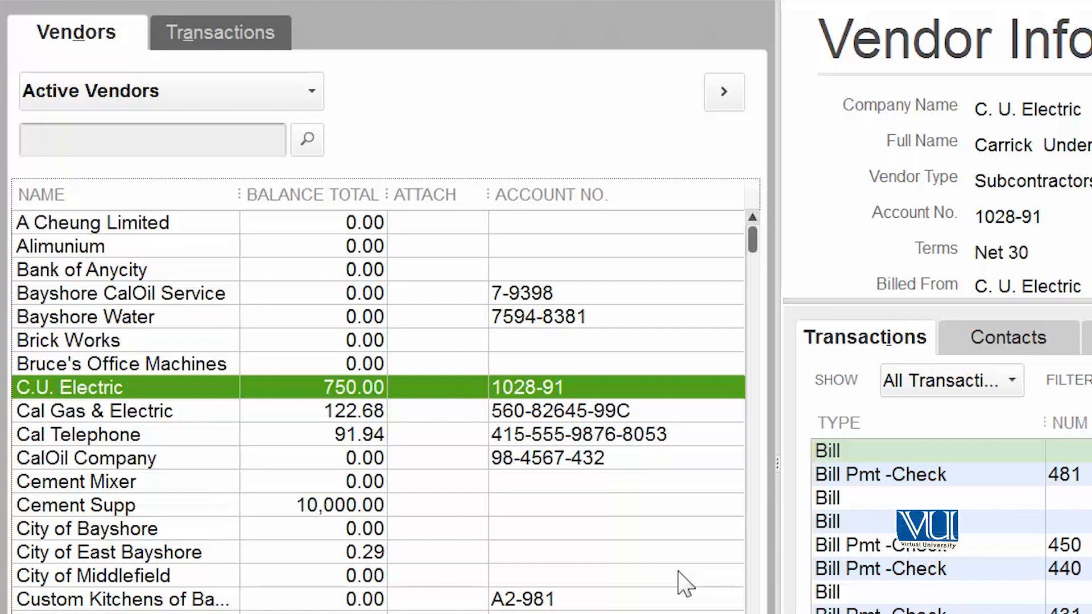
{"action": "left_click", "coordinate": [731, 100]}
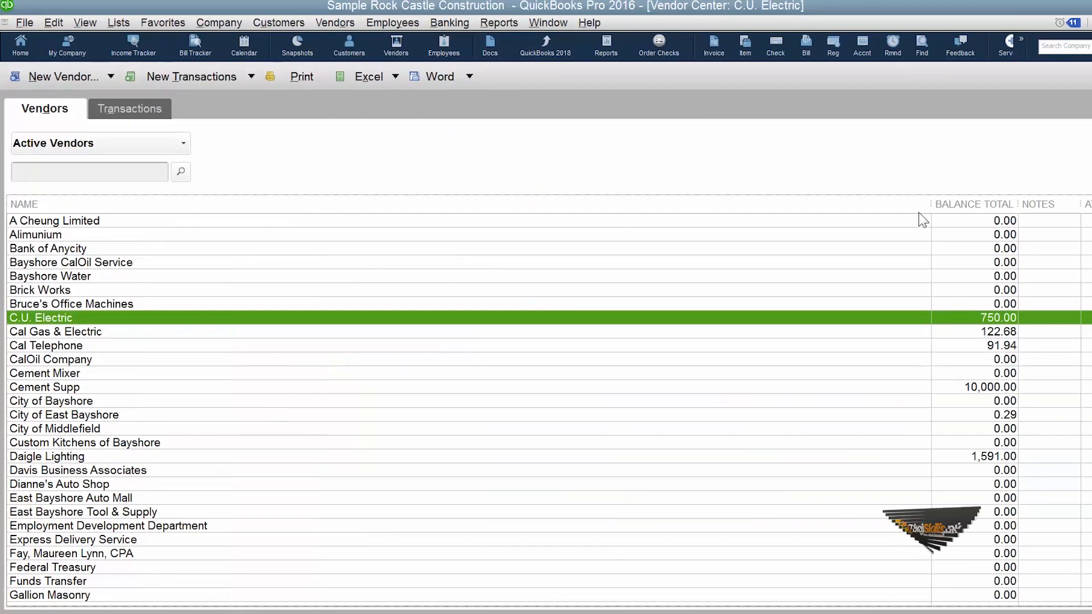
{"action": "left_click_drag", "start_coordinate": [931, 203], "coordinate": [269, 215]}
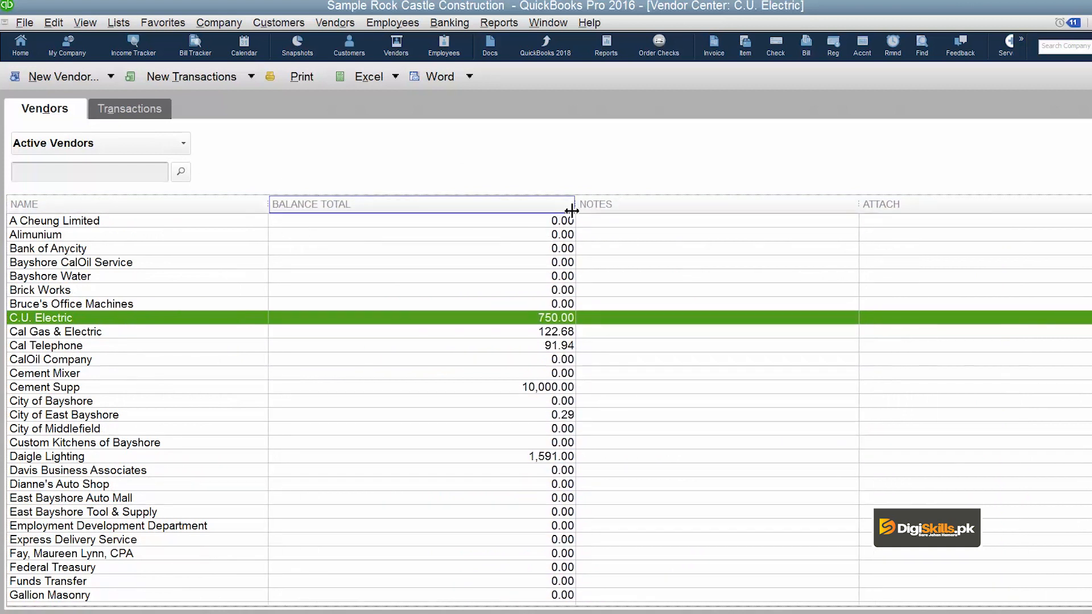
{"action": "left_click_drag", "start_coordinate": [575, 204], "coordinate": [442, 173]}
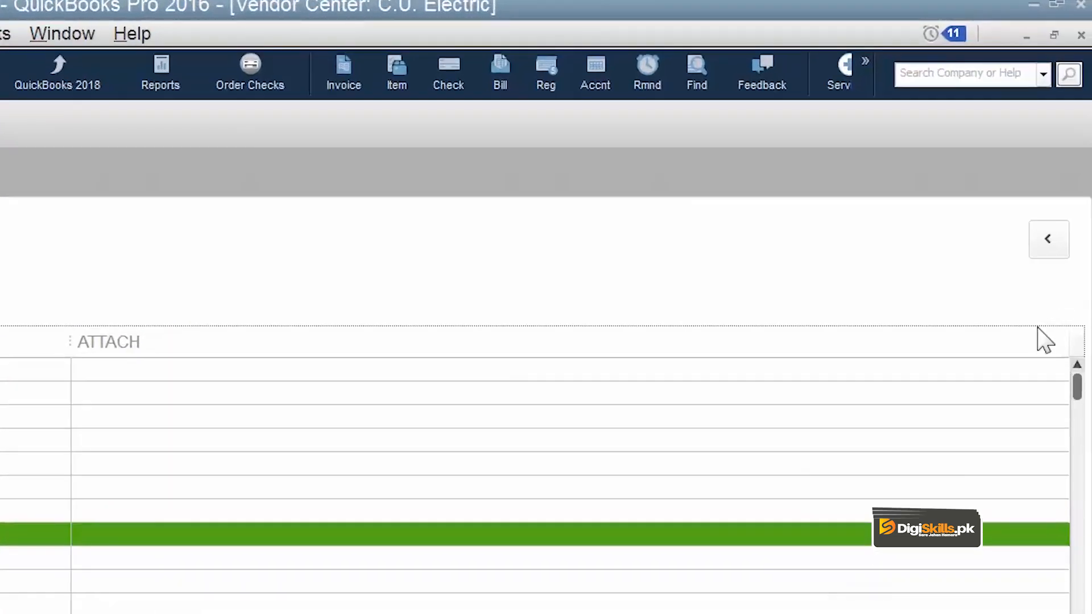
{"action": "left_click", "coordinate": [1047, 250]}
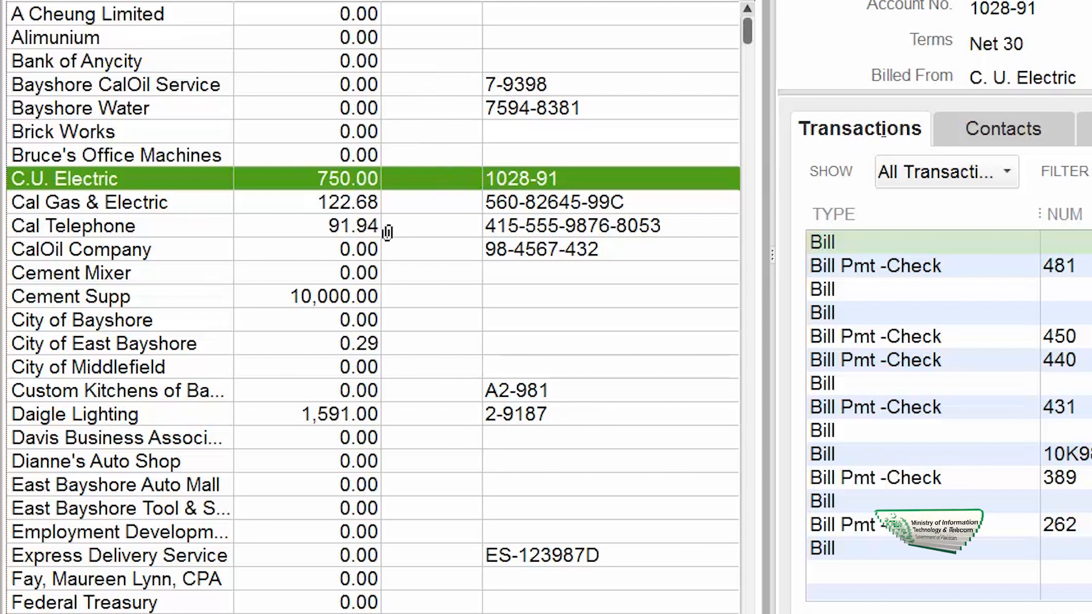
Remove the Attach column from the vendor list and widen the Name and Balance Total columns
{"action": "right_click", "coordinate": [433, 210]}
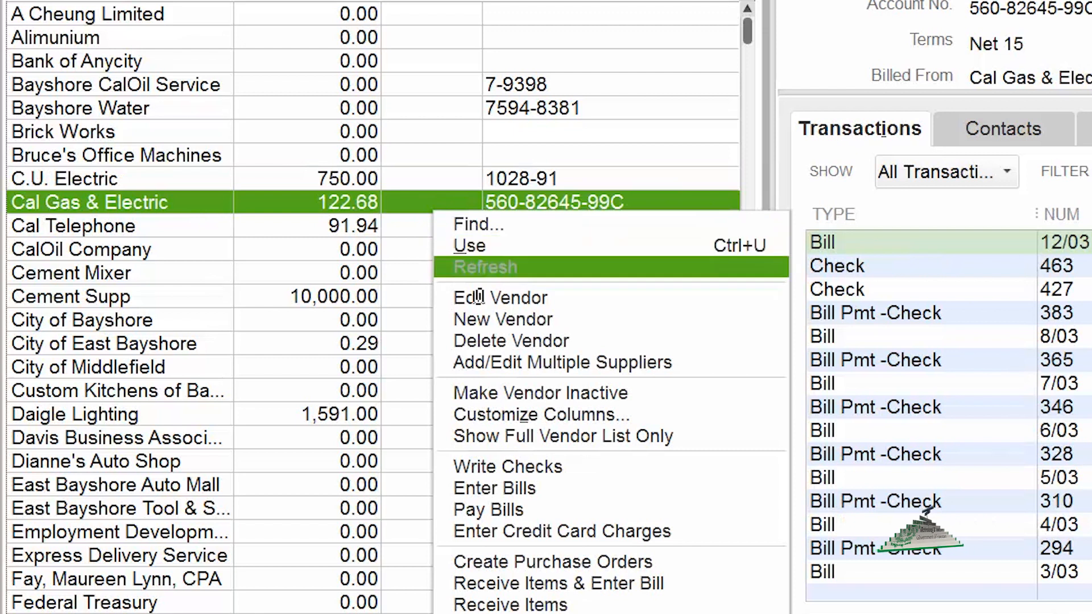
{"action": "left_click", "coordinate": [591, 418]}
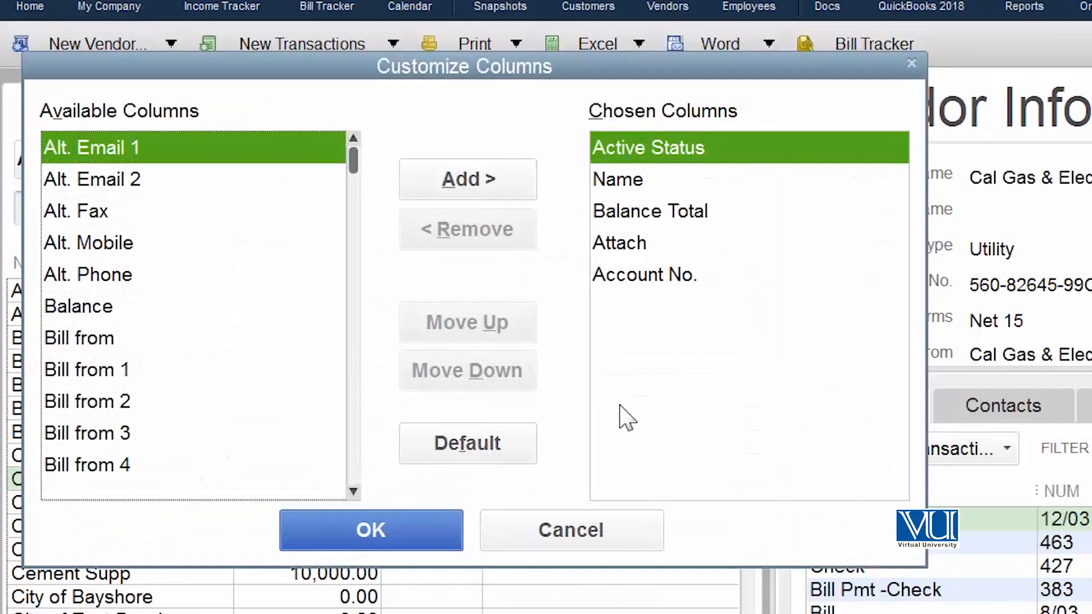
{"action": "left_click", "coordinate": [637, 244]}
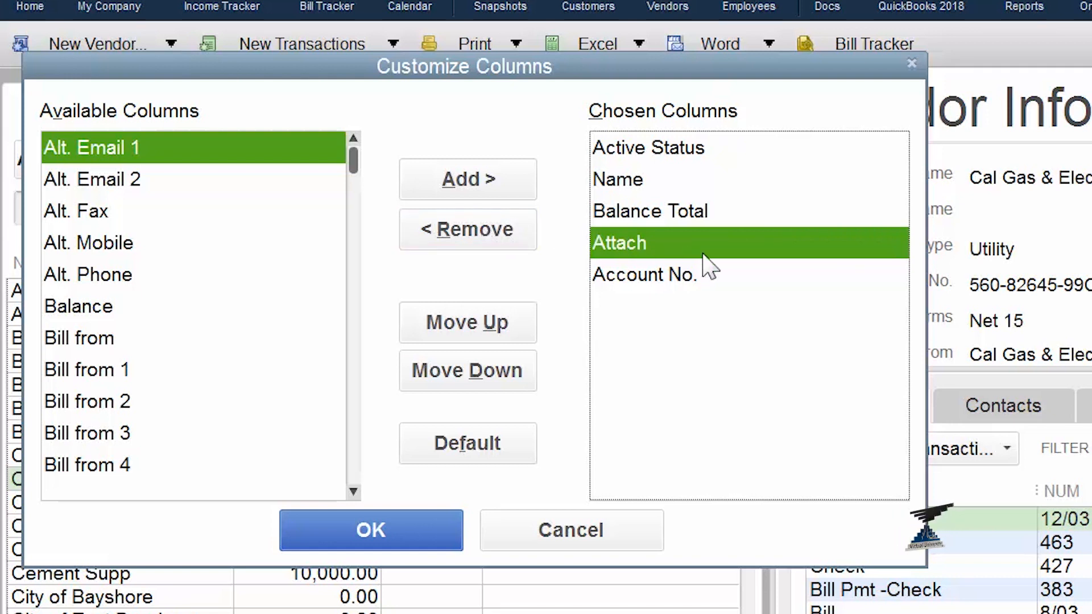
{"action": "left_click", "coordinate": [499, 239]}
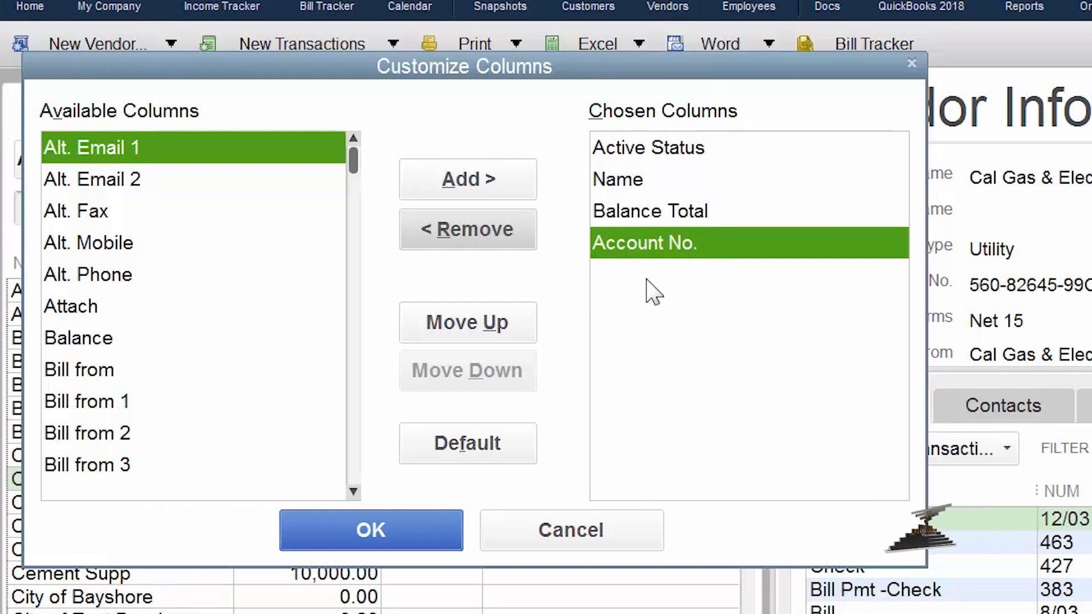
{"action": "left_click", "coordinate": [401, 528]}
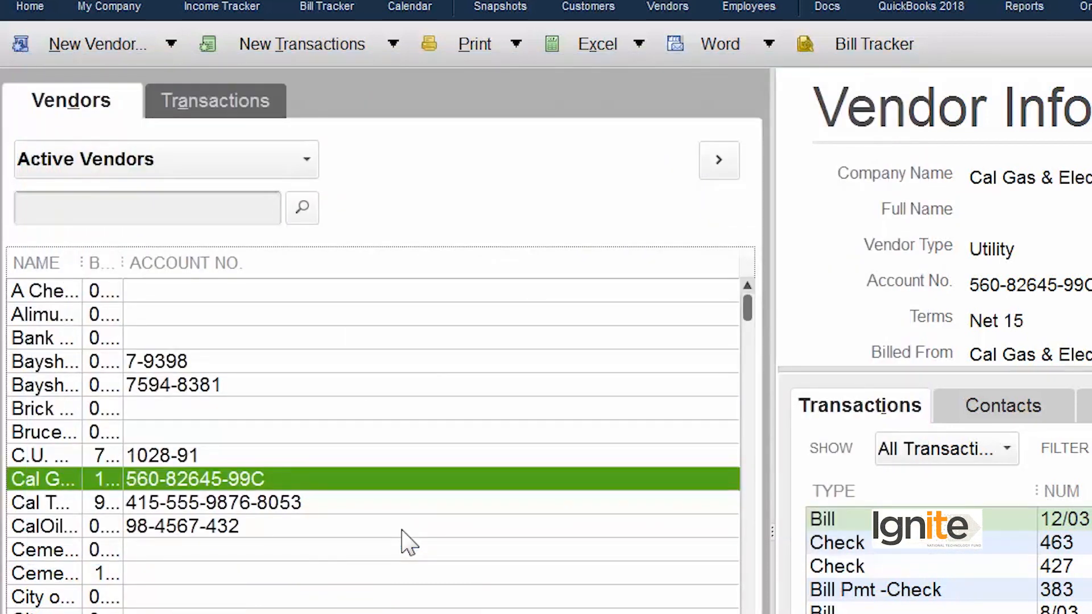
{"action": "left_click_drag", "start_coordinate": [87, 263], "coordinate": [348, 267]}
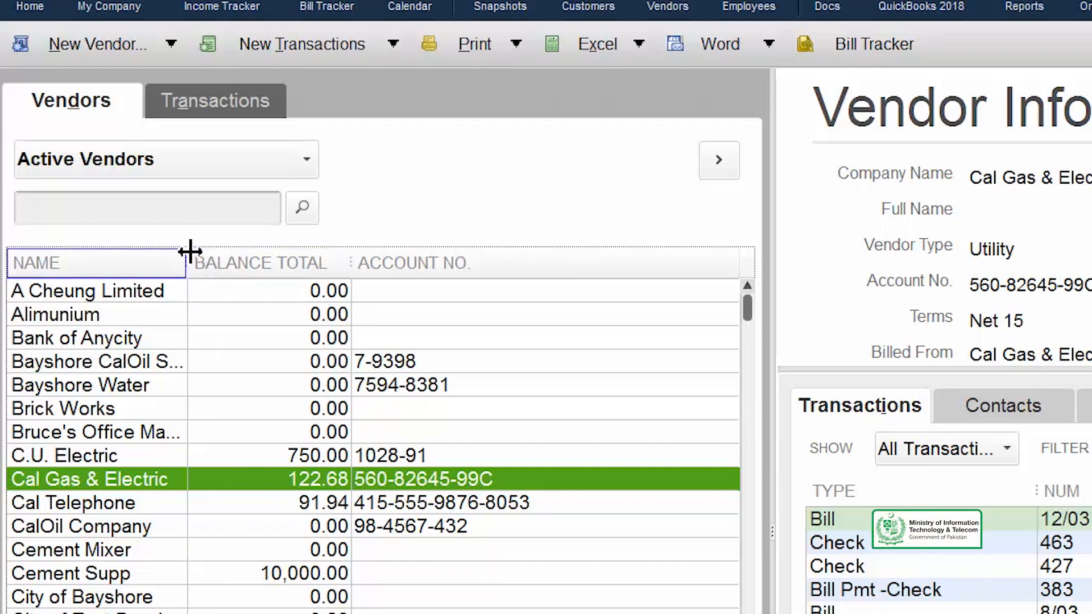
{"action": "left_click_drag", "start_coordinate": [190, 253], "coordinate": [369, 260]}
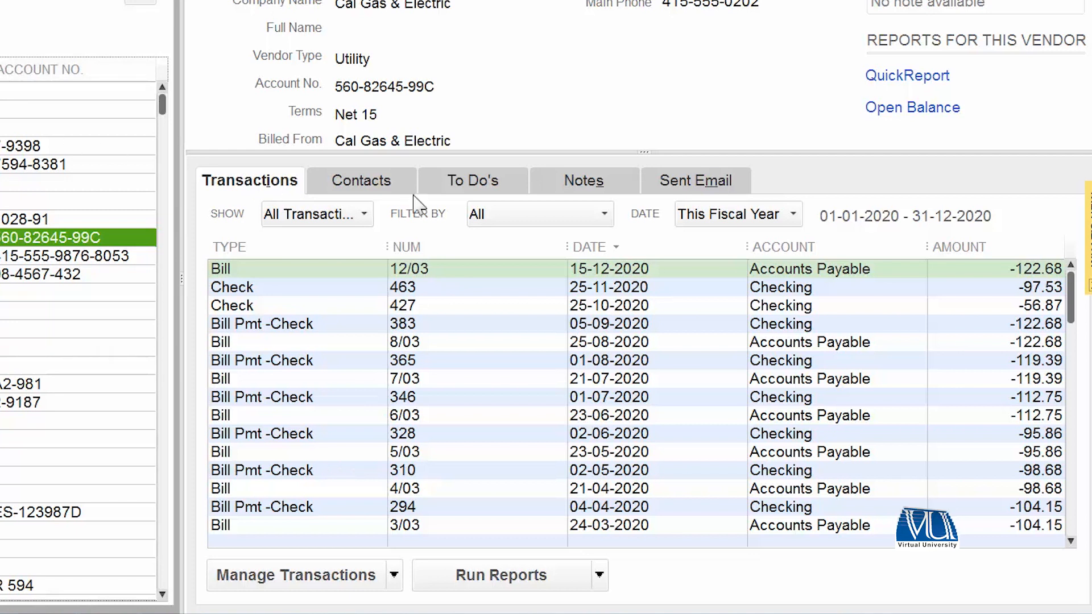
Browse the vendor's Contacts, To Do's, Notes and Sent Email tabs, returning to Transactions
{"action": "left_click", "coordinate": [357, 183]}
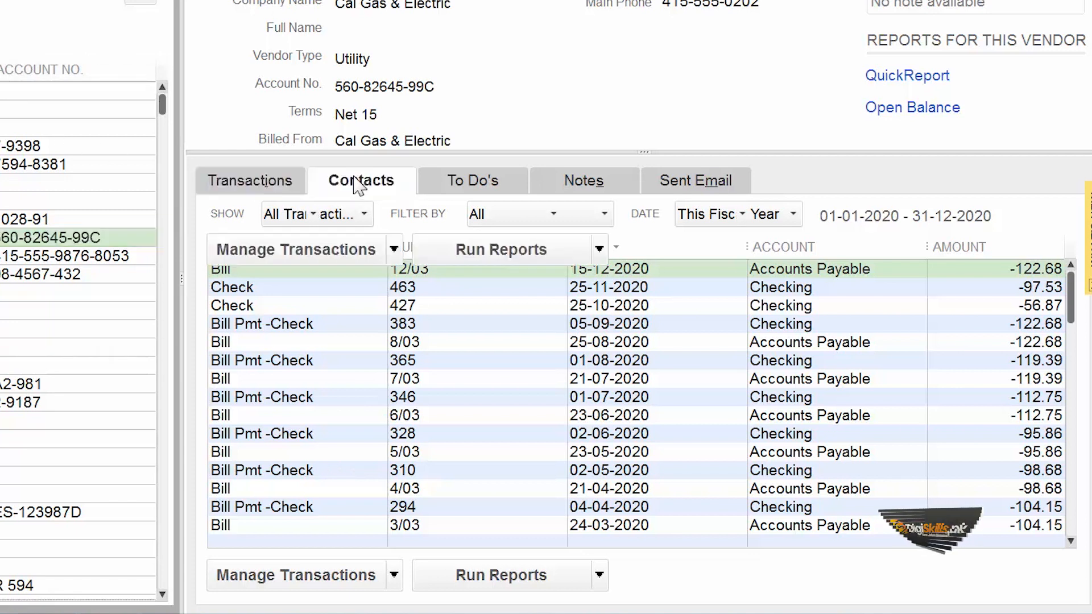
{"action": "left_click", "coordinate": [470, 182]}
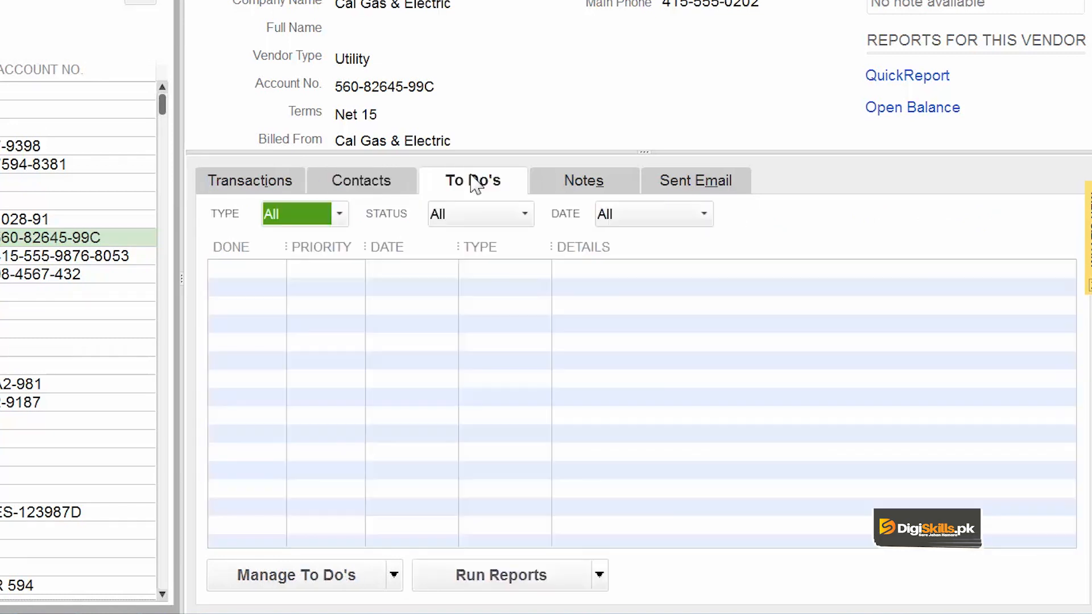
{"action": "left_click", "coordinate": [592, 181]}
{"action": "left_click", "coordinate": [701, 191]}
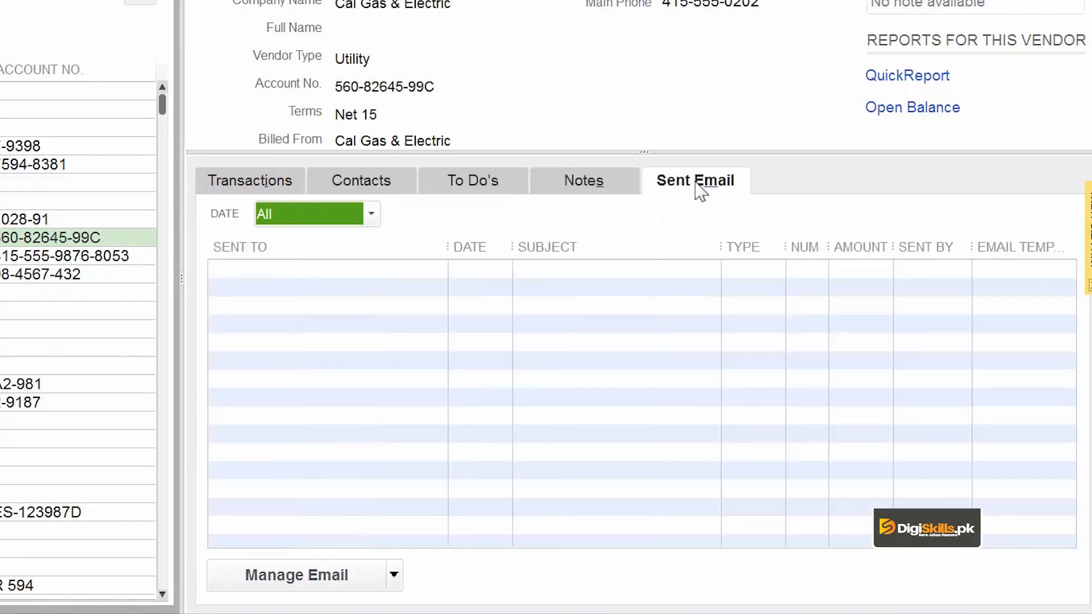
{"action": "left_click", "coordinate": [260, 181]}
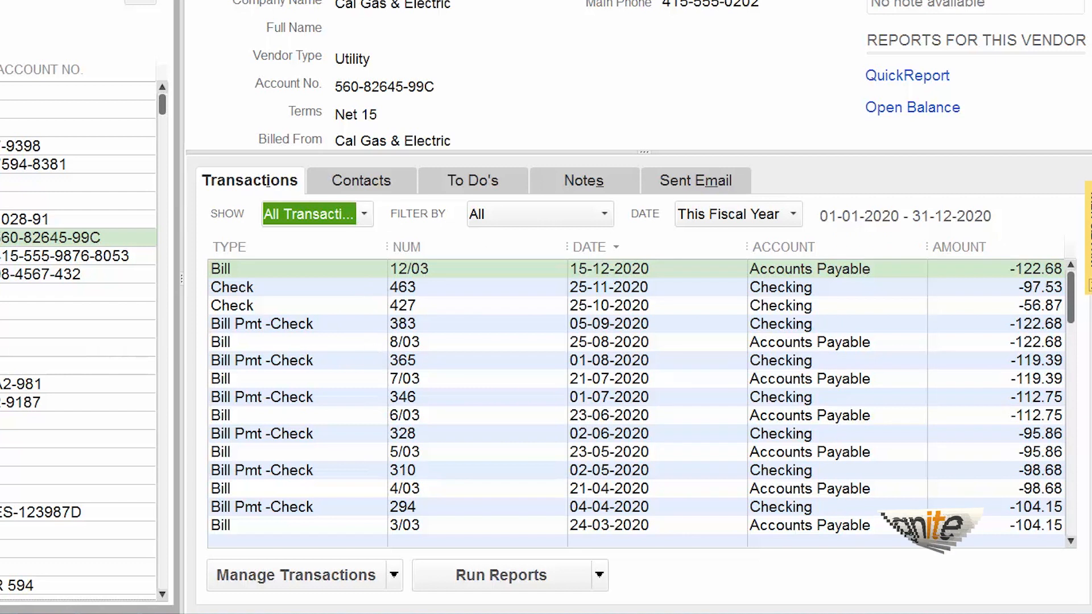
Add the Due Date column to the vendor's transactions list through Customize Columns
{"action": "right_click", "coordinate": [301, 313]}
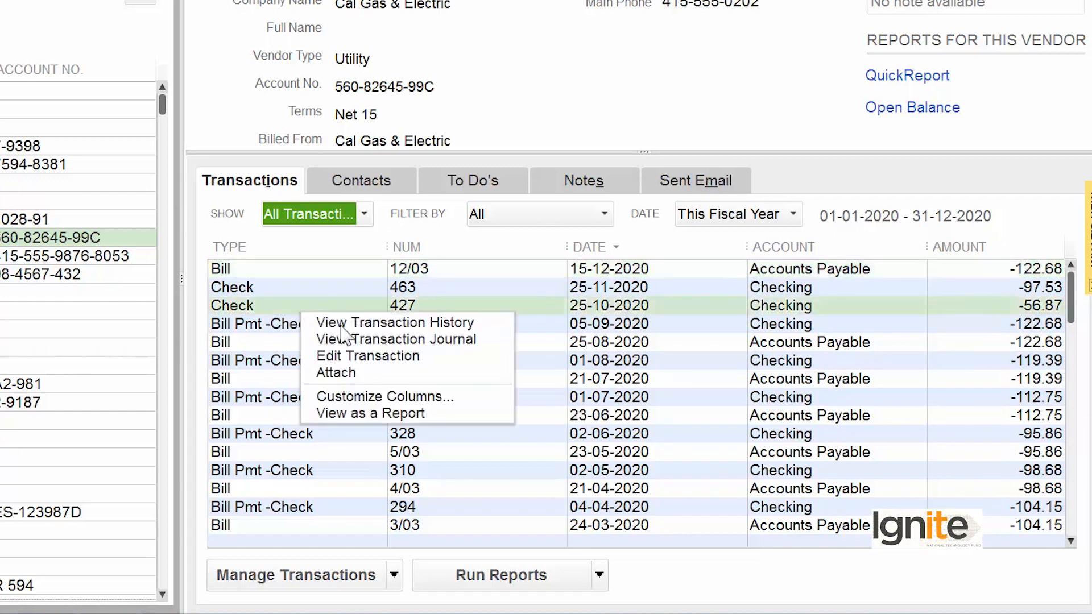
{"action": "left_click", "coordinate": [393, 401]}
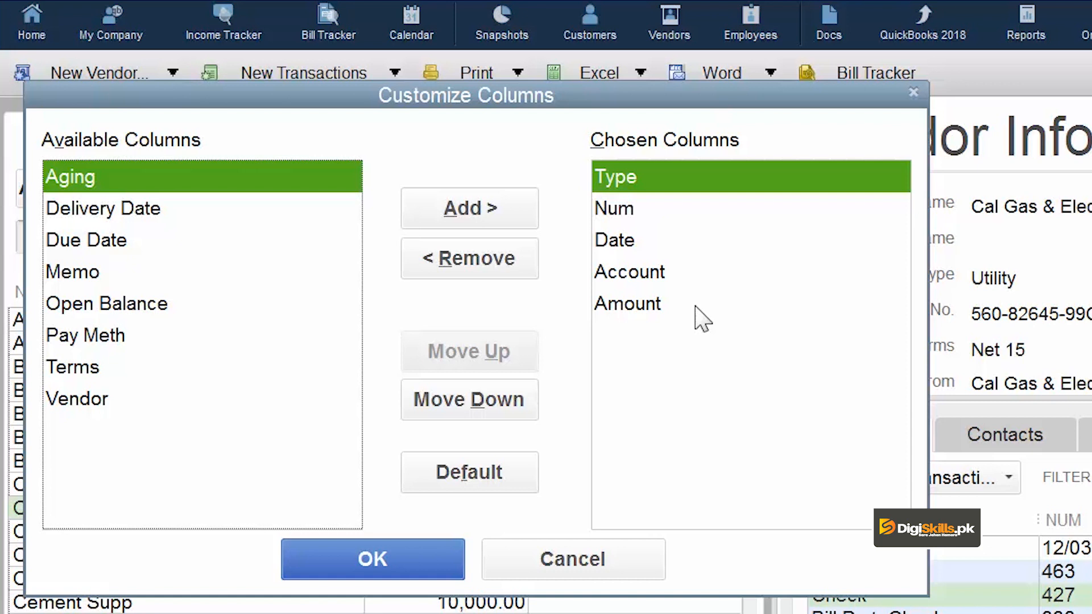
{"action": "left_click", "coordinate": [121, 239]}
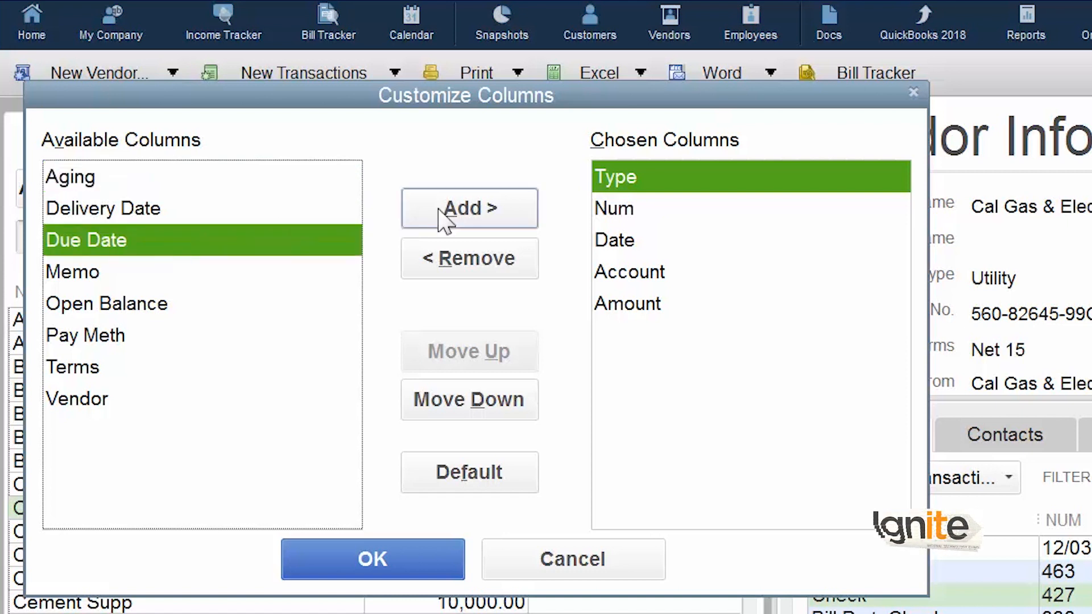
{"action": "left_click", "coordinate": [501, 217]}
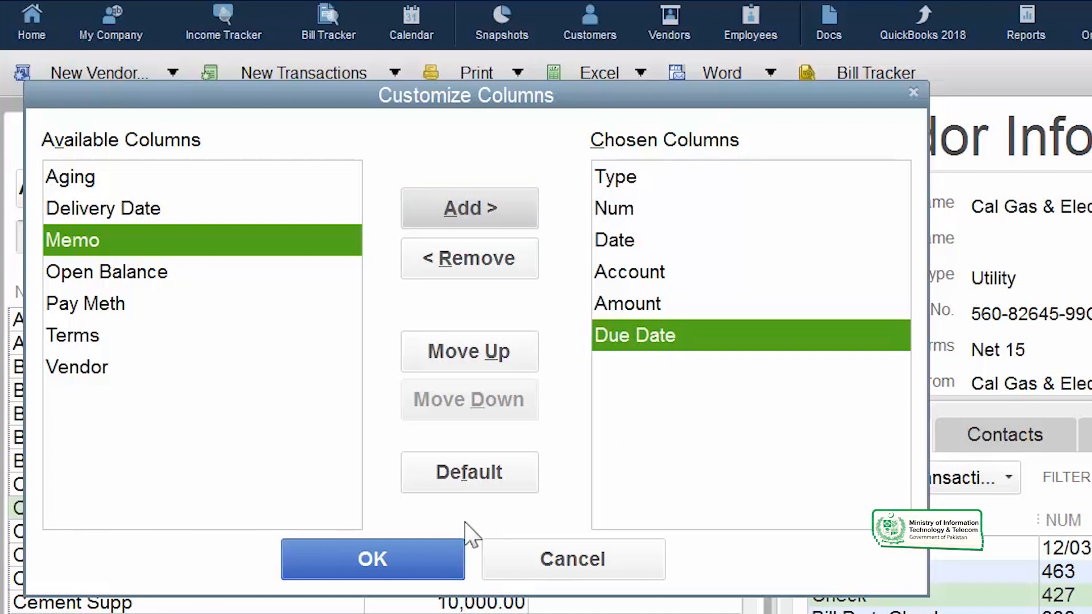
{"action": "left_click", "coordinate": [408, 573]}
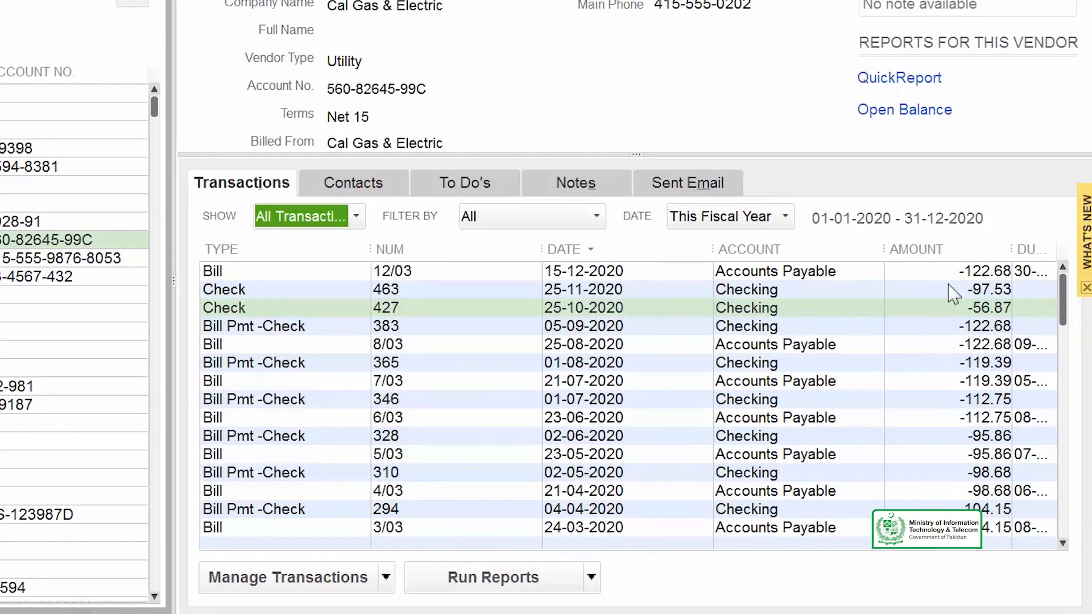
Narrow the Num, Date, Account and Amount columns so the Due Date column fits fully
{"action": "left_click_drag", "start_coordinate": [542, 249], "coordinate": [488, 249]}
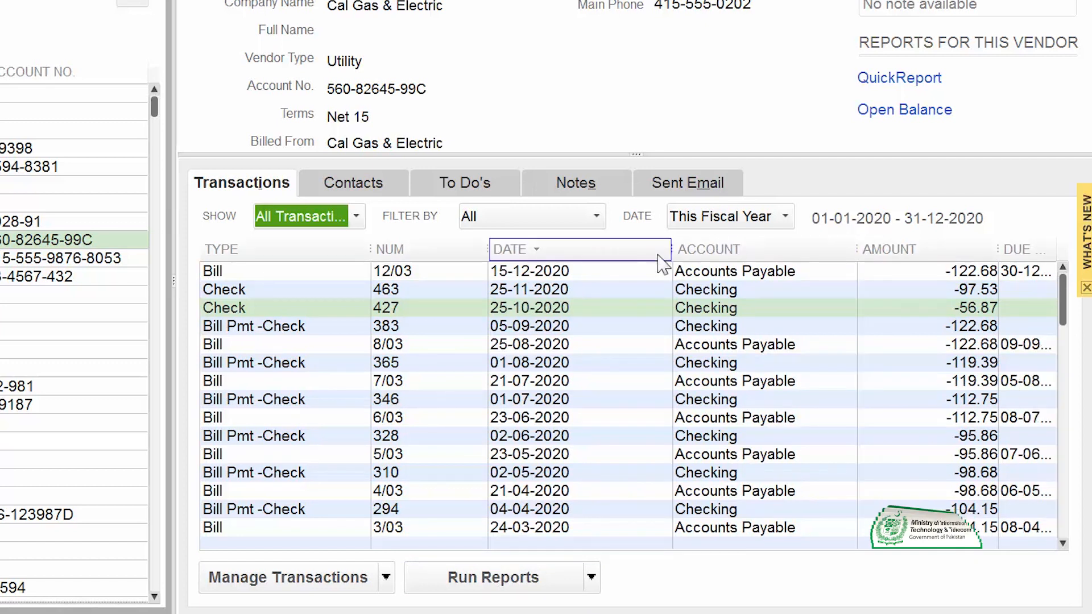
{"action": "left_click_drag", "start_coordinate": [665, 251], "coordinate": [623, 251]}
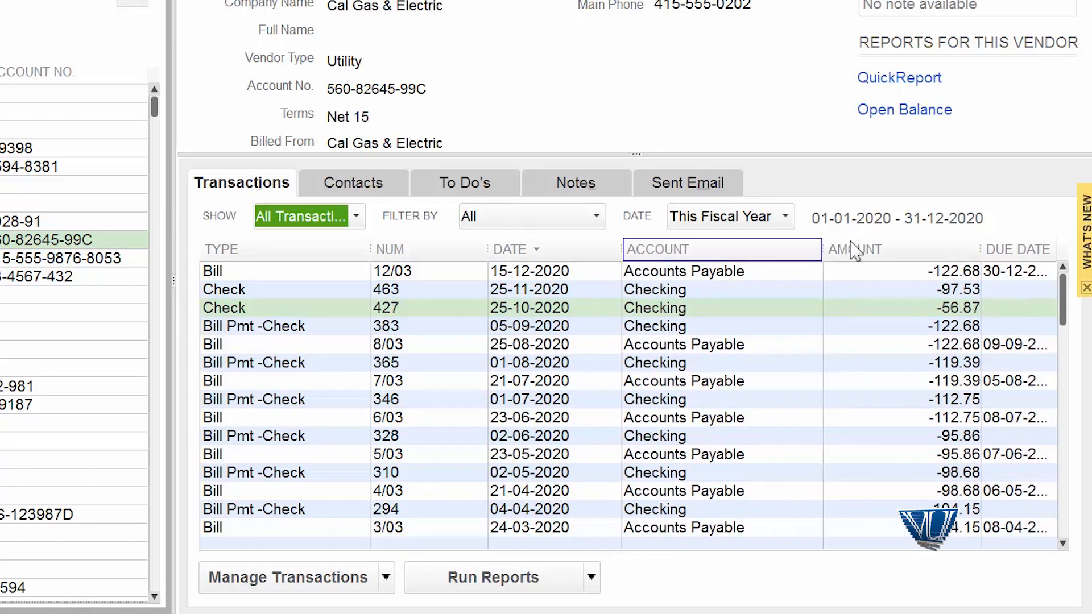
{"action": "left_click_drag", "start_coordinate": [821, 251], "coordinate": [751, 251]}
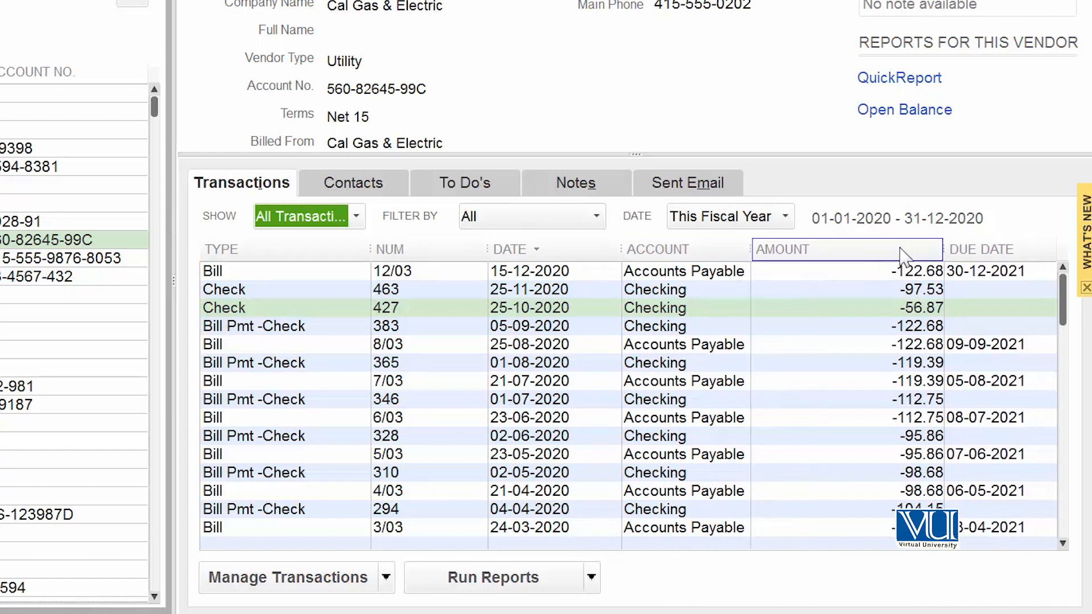
{"action": "left_click_drag", "start_coordinate": [937, 251], "coordinate": [850, 251]}
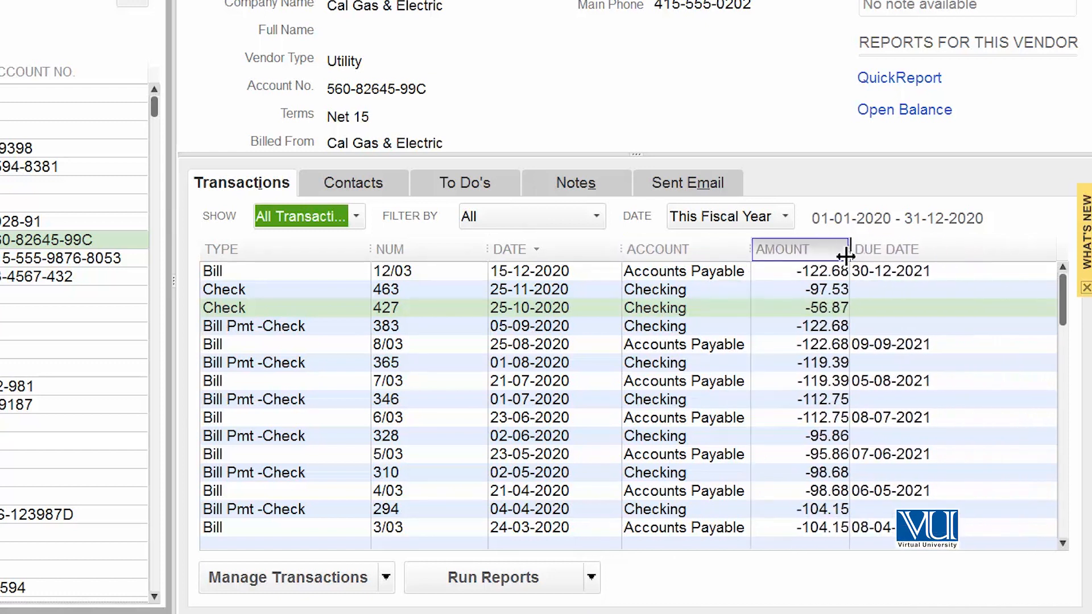